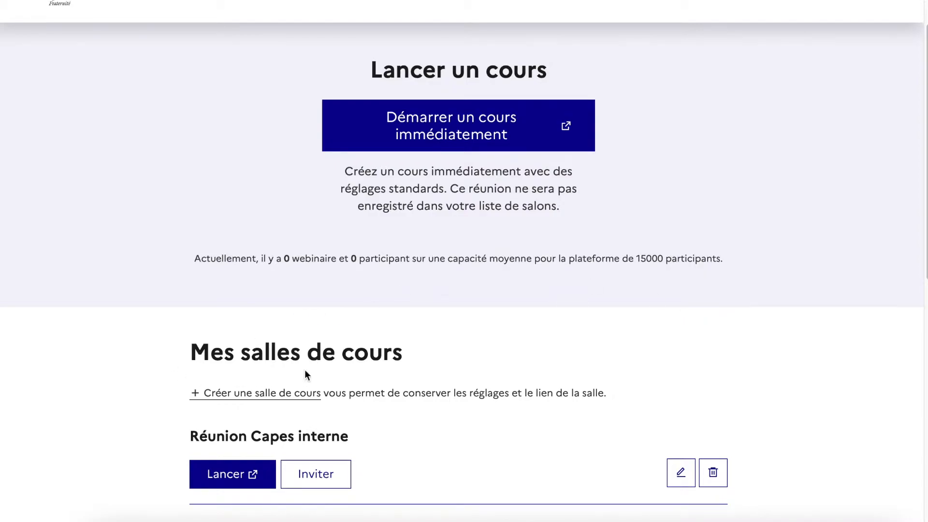
- Start creating a new course room and title it "Salle de la Term 2"
click(305, 394)
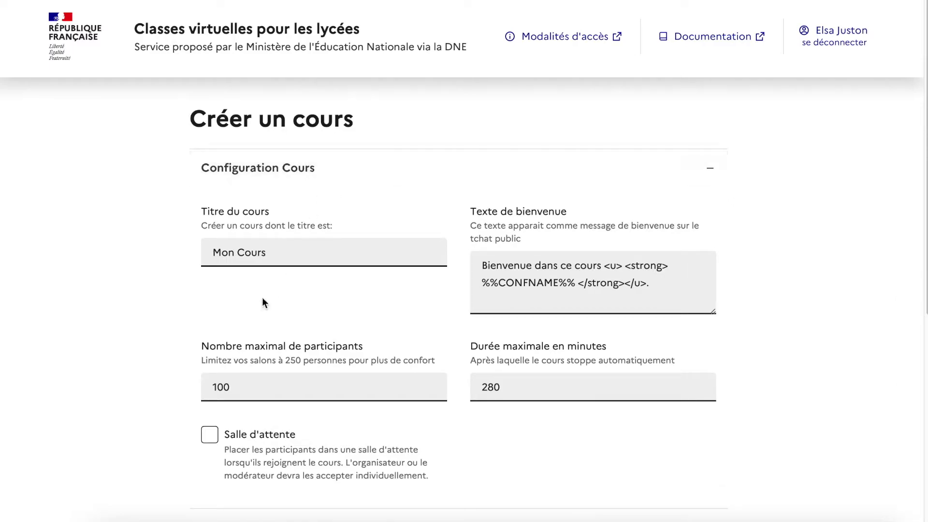
drag(266, 263, 220, 244)
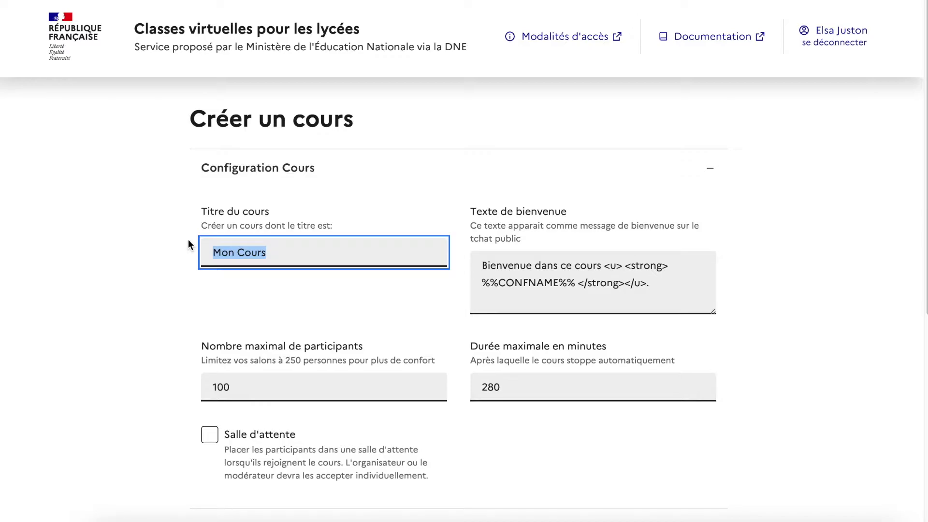
text(Sa)
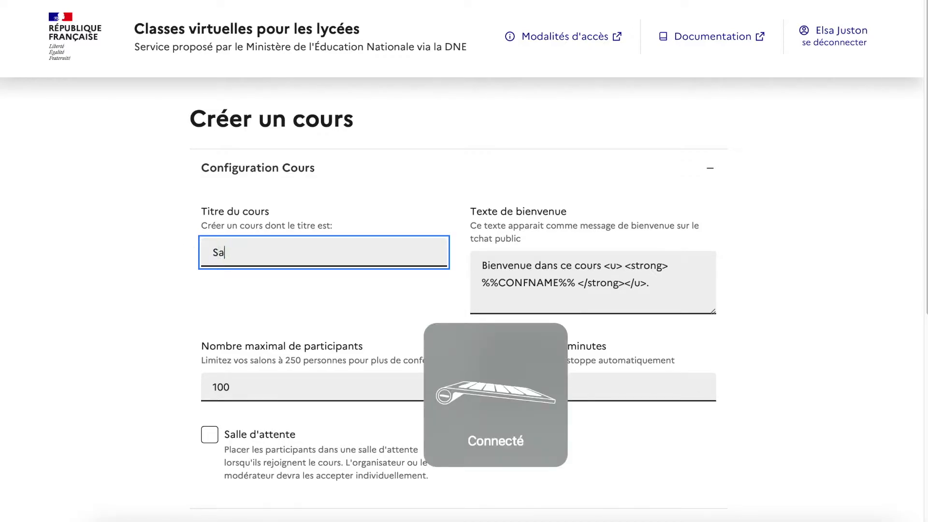
text(lle de la Term 2)
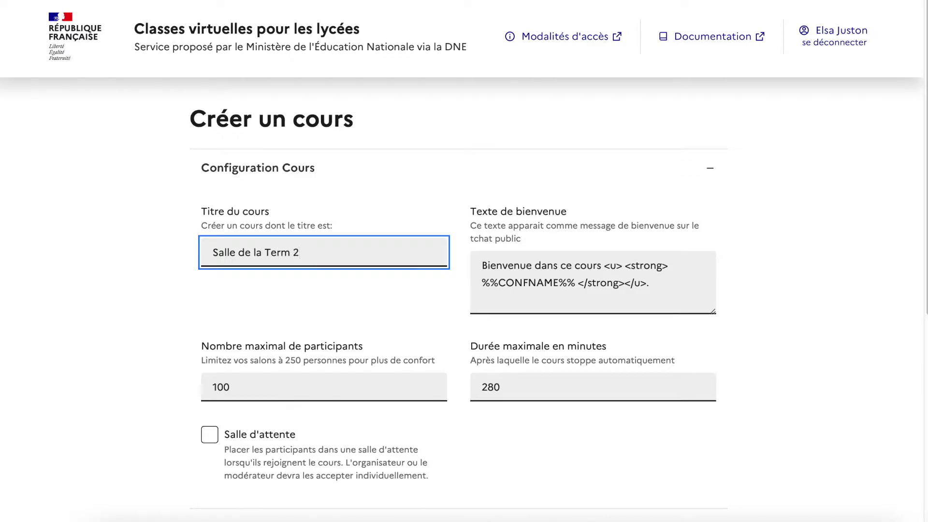
- Enable the waiting room (Salle d'attente) for the course and keep the maximum number of participants at 100
click(369, 385)
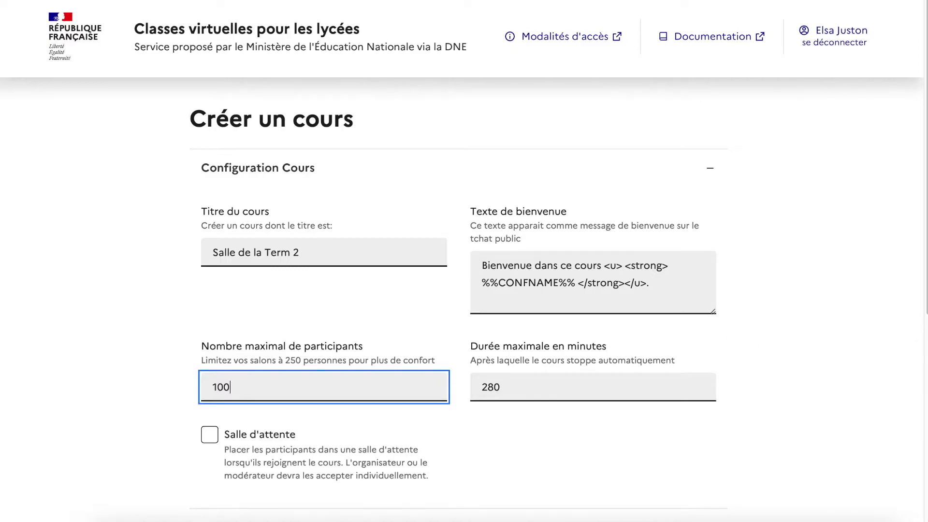
scroll(321, 288, down, 5)
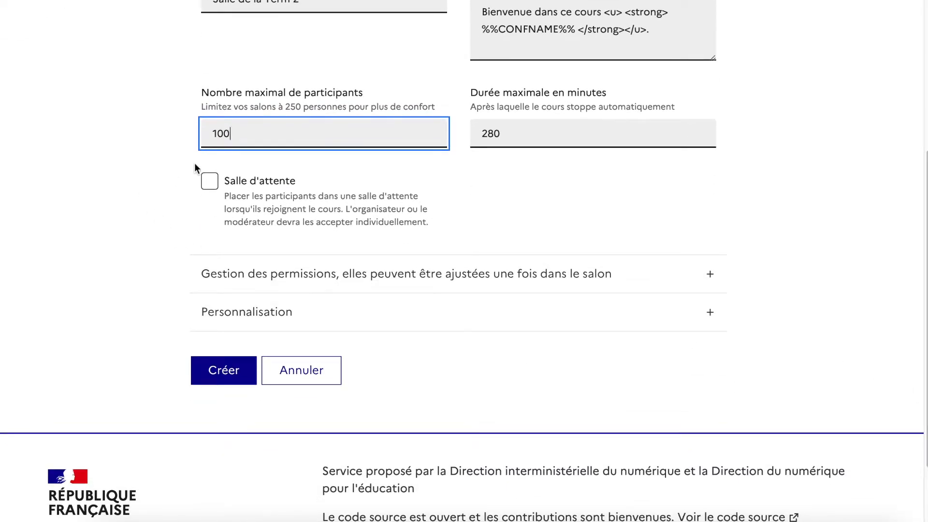
click(207, 183)
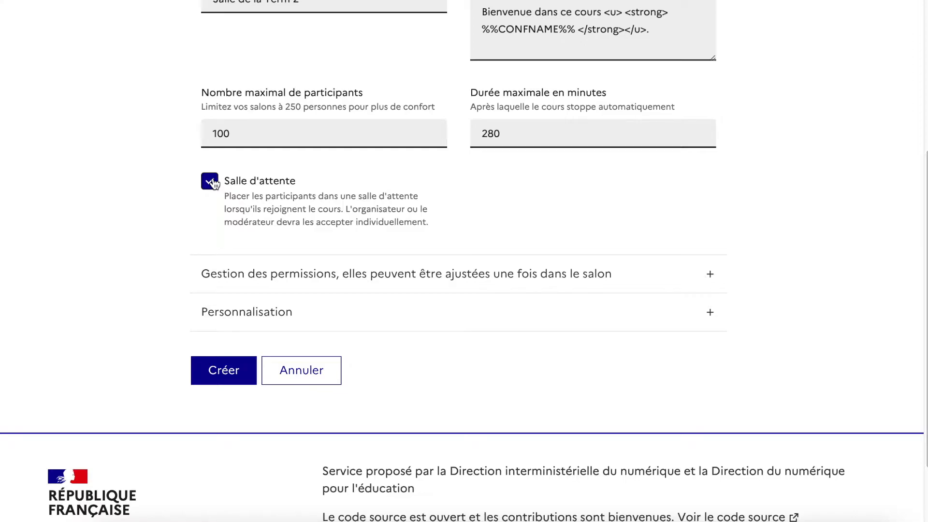
- Open the course's permission settings and enable the participants' microphone lock (Verrouillage micro)
click(710, 274)
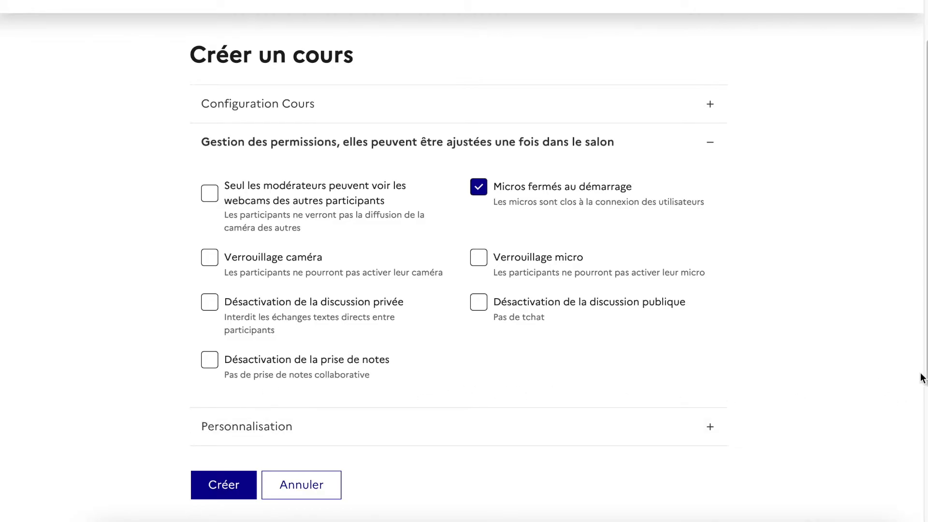
scroll(925, 377, down, 3)
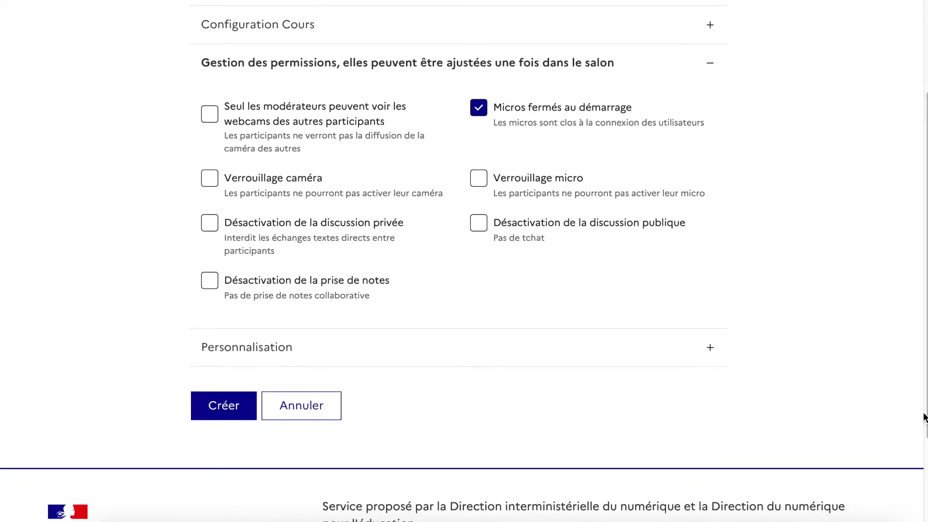
click(475, 185)
- Show the course's personalisation settings, keep the default entries and create the room
click(487, 364)
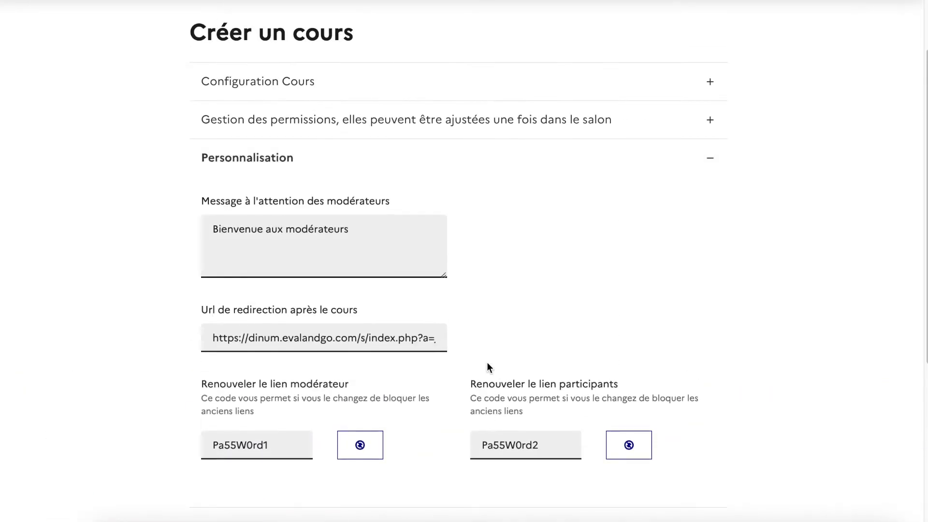
scroll(651, 304, down, 1)
scroll(648, 327, down, 3)
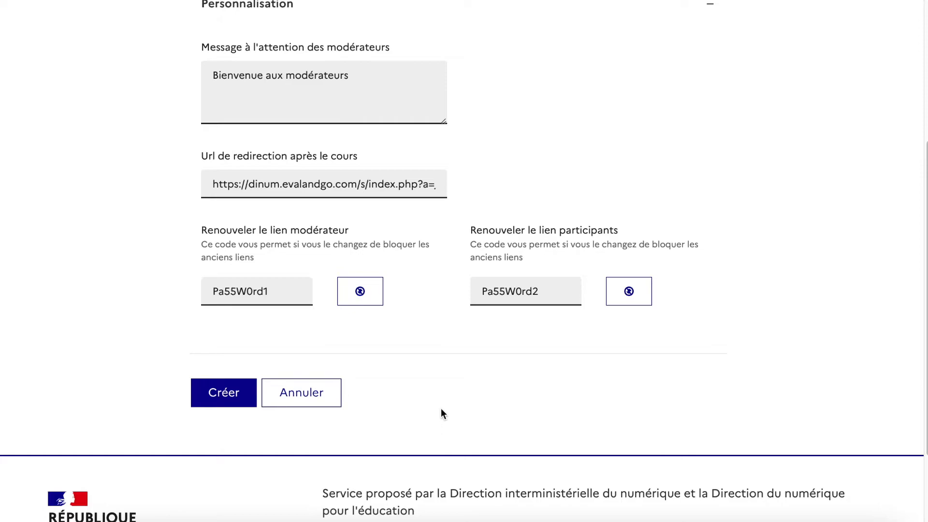
click(246, 401)
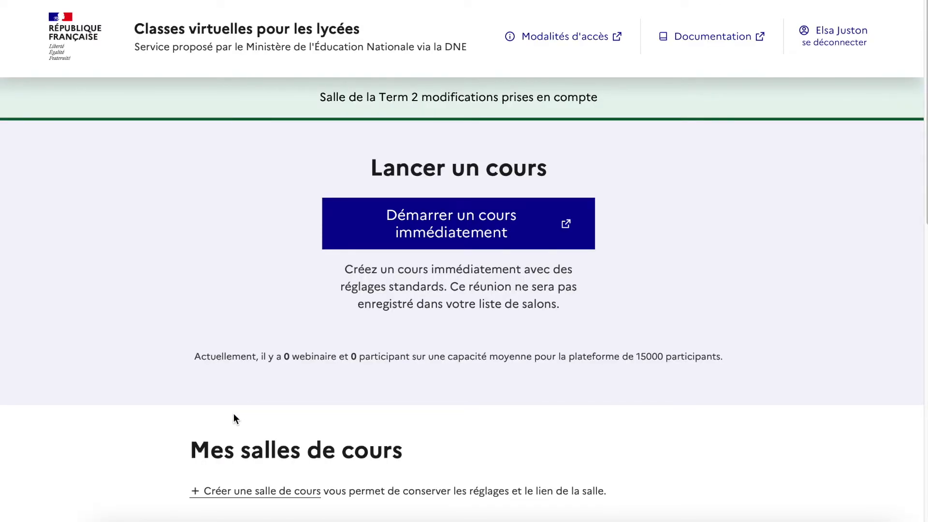
- Open the invitation links of the room "Salle de la Term 2" and join the course as a participant
scroll(233, 413, down, 5)
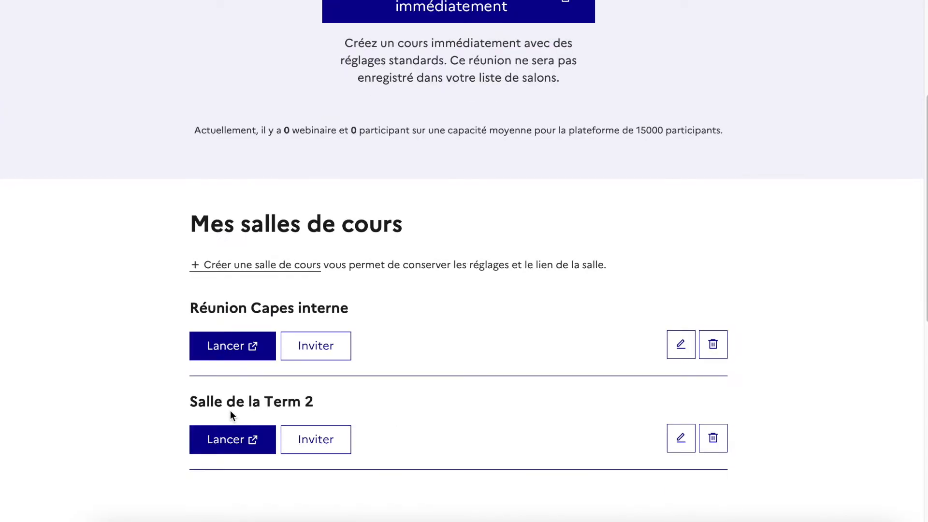
scroll(232, 473, down, 3)
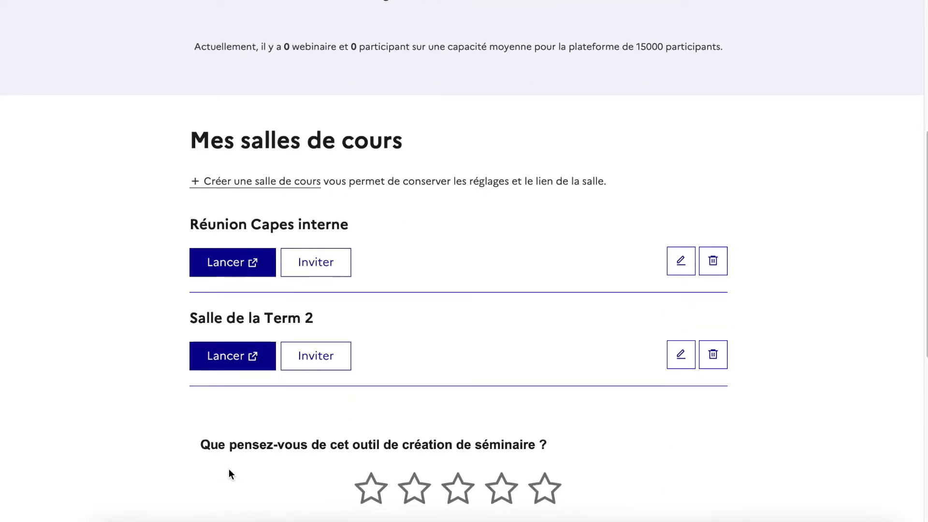
scroll(223, 459, down, 4)
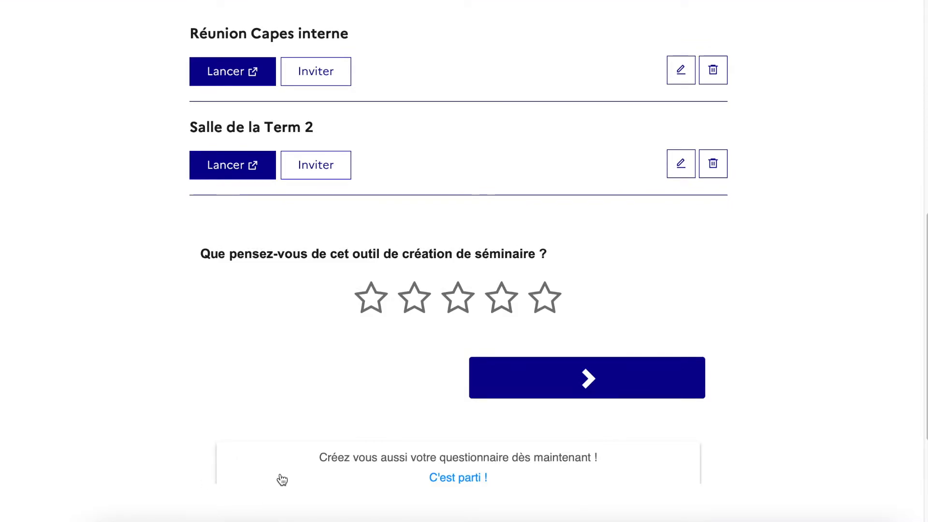
click(322, 171)
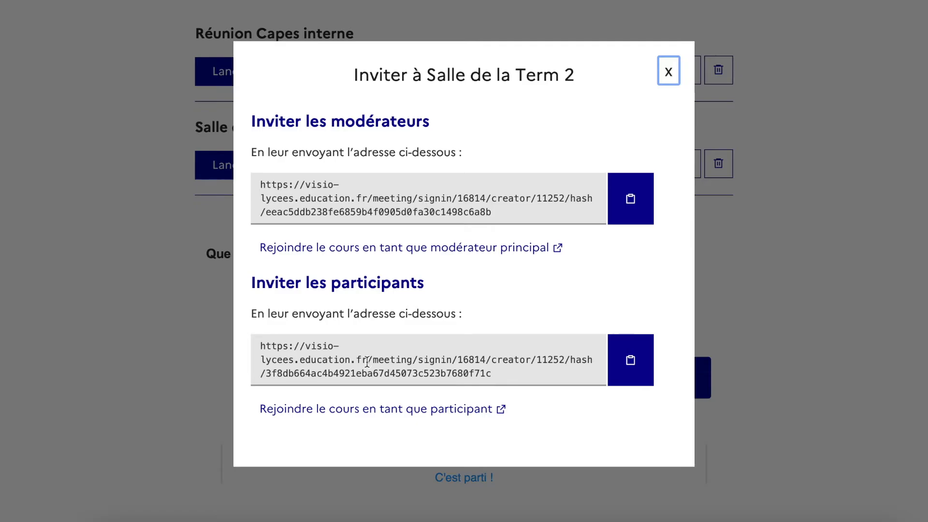
click(367, 410)
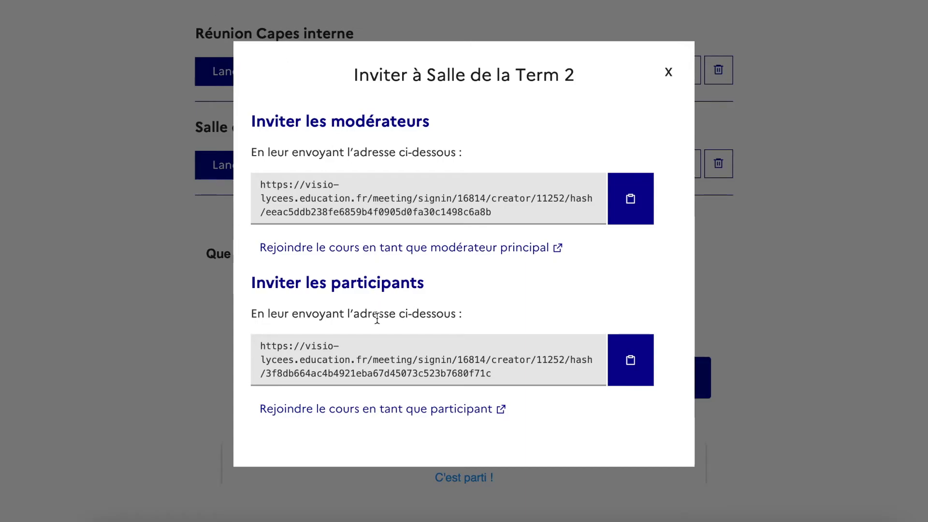
- Join the course as main moderator with the microphone, allowing microphone access and answering Oui to the echo test
click(356, 256)
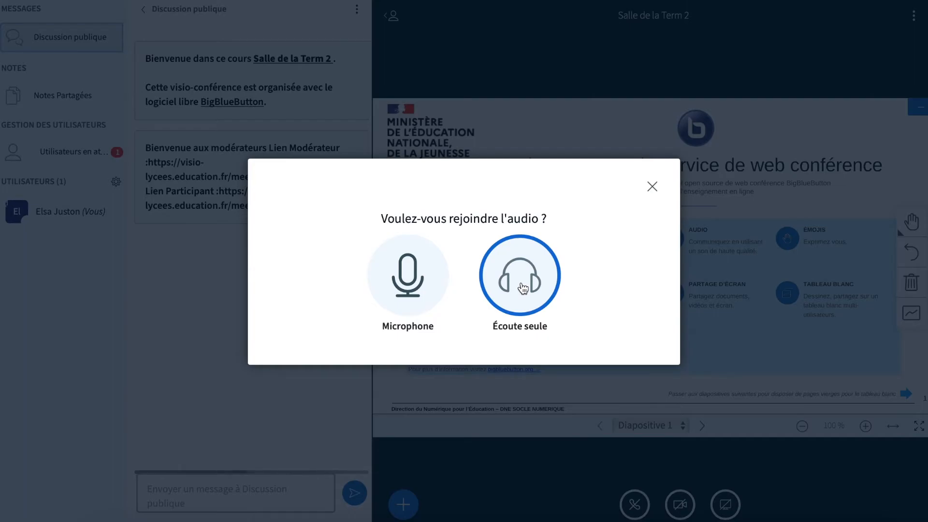
click(392, 297)
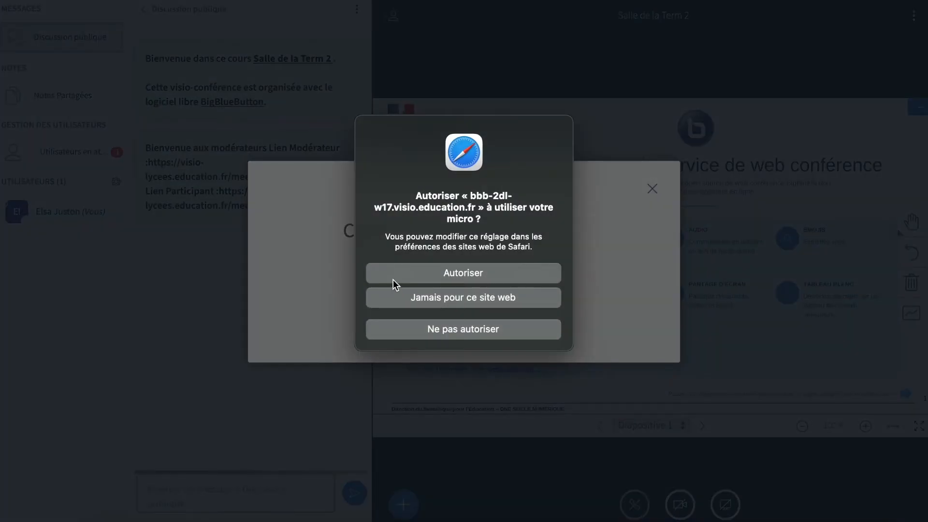
click(393, 279)
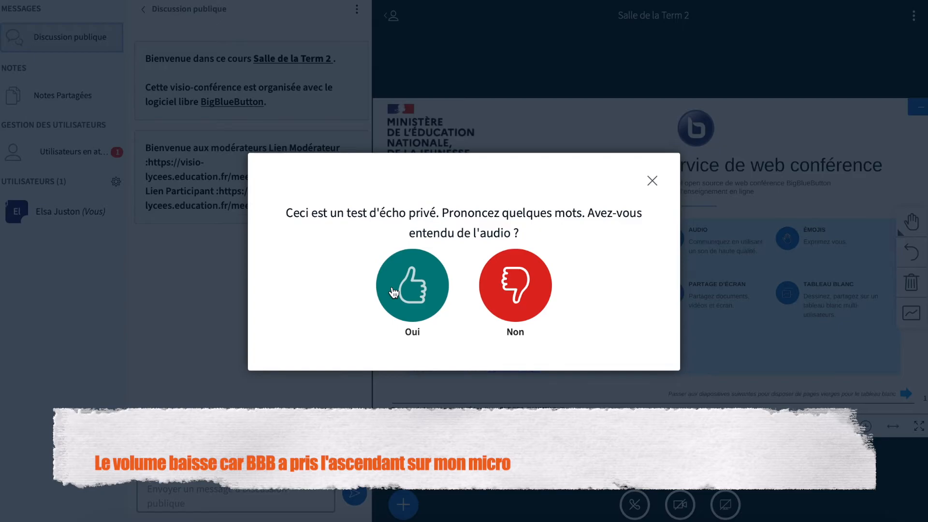
click(393, 292)
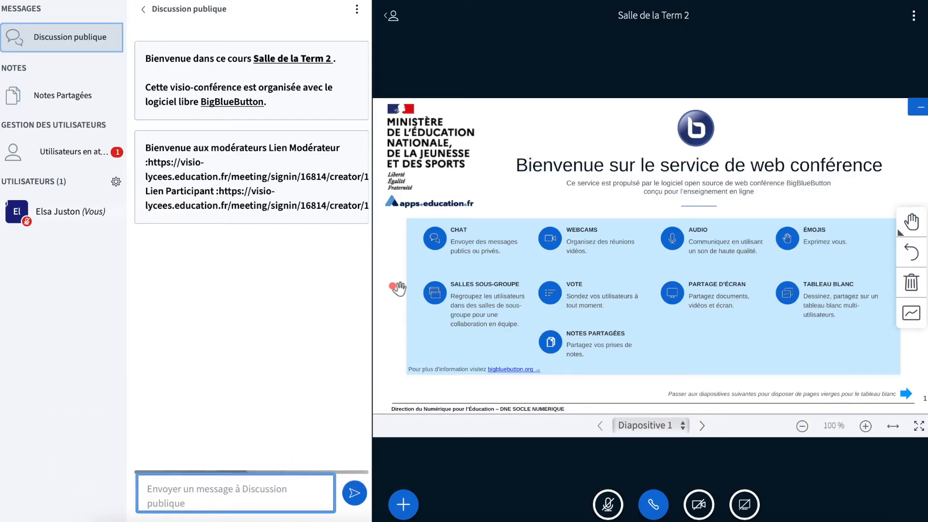
- Open the list of waiting users and view the options available for your own user entry
click(83, 156)
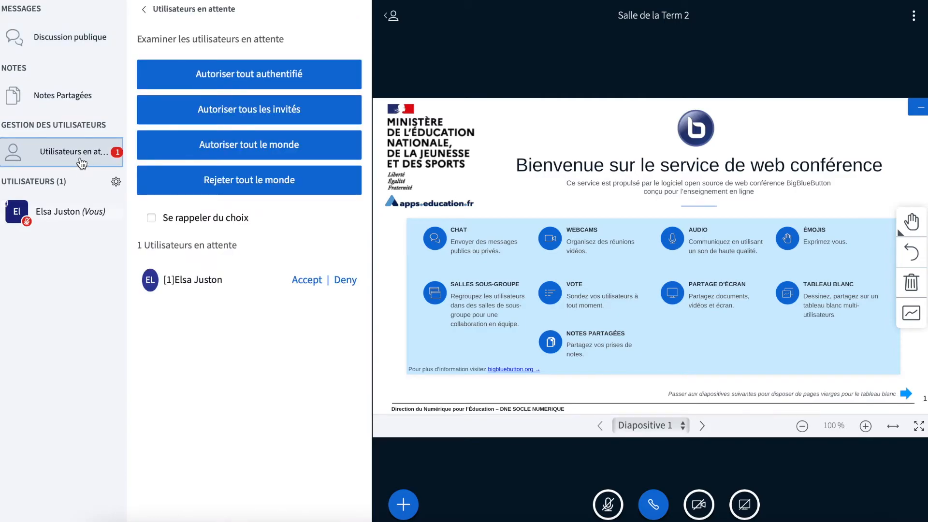
click(70, 213)
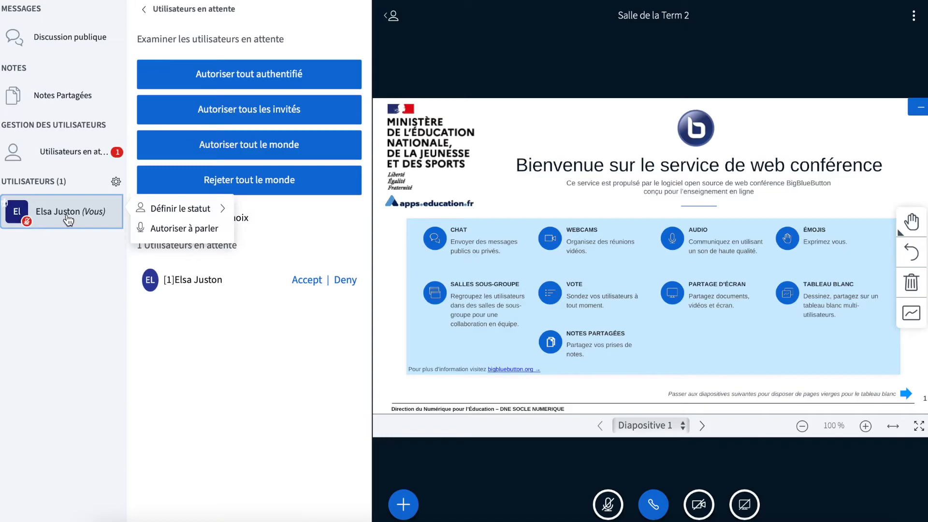
click(55, 405)
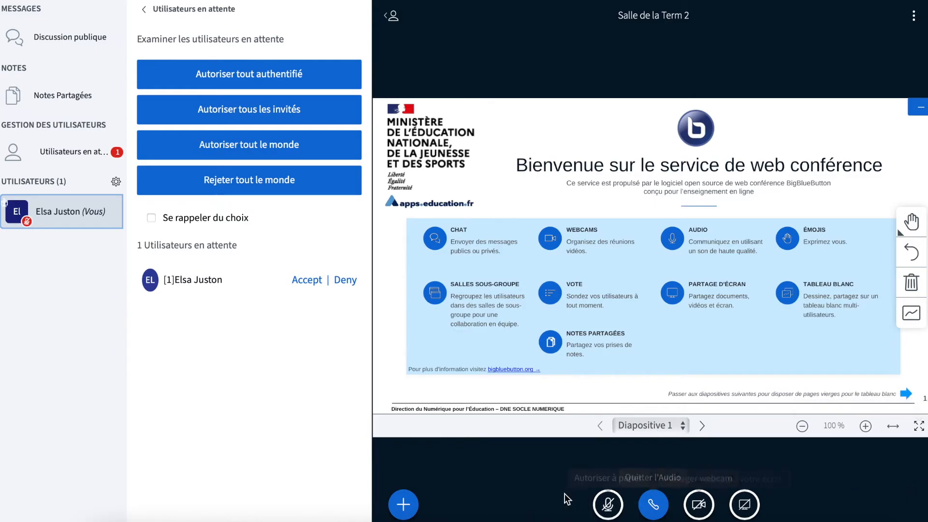
- View the available actions for starting a poll, loading a presentation or sharing an external video
click(399, 511)
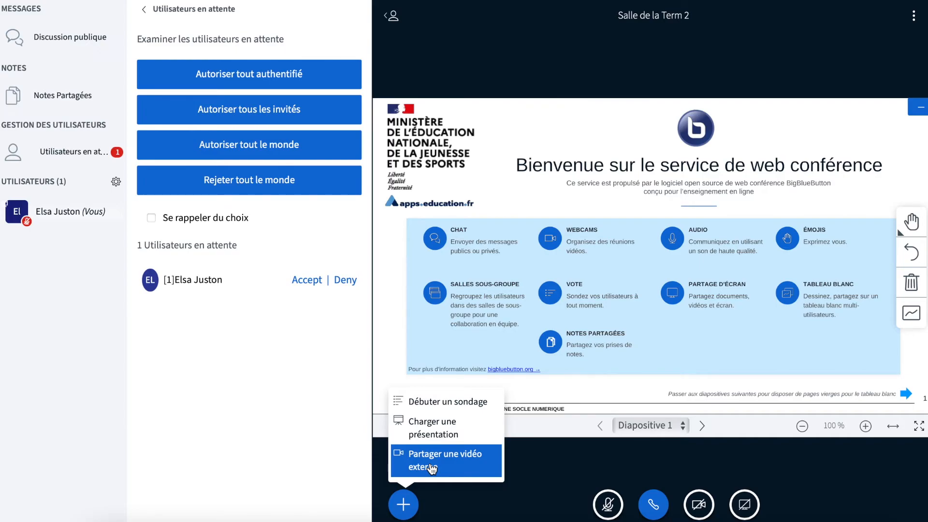
click(503, 519)
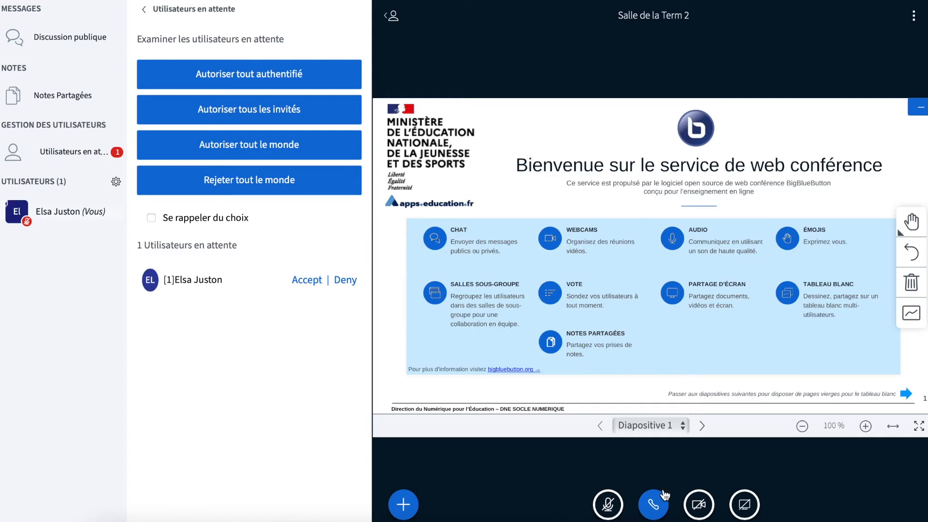
- Share the screen in the course, authorising the site to observe it, and stop the sharing
click(743, 510)
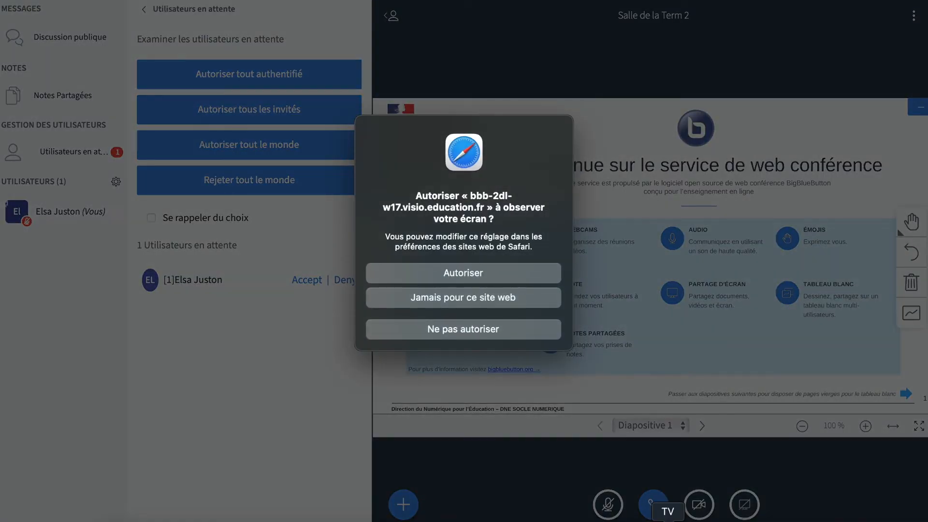
click(407, 273)
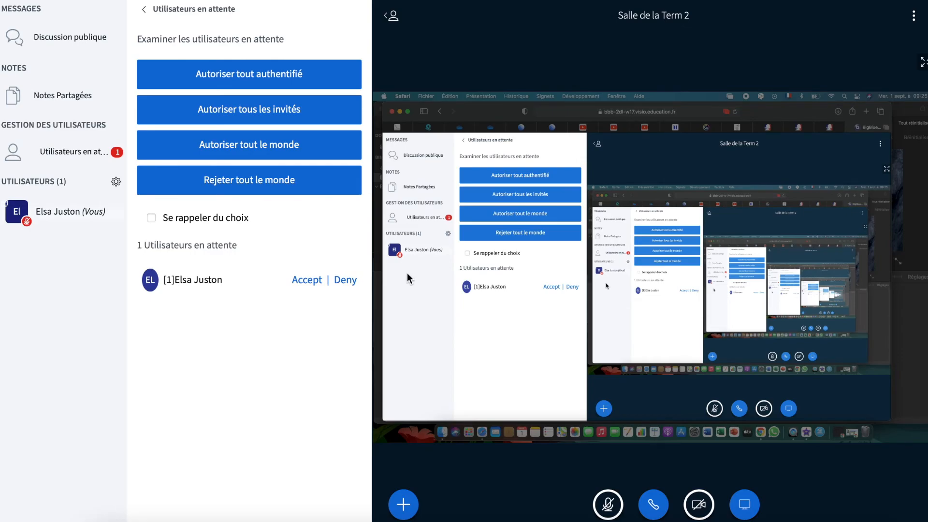
click(742, 505)
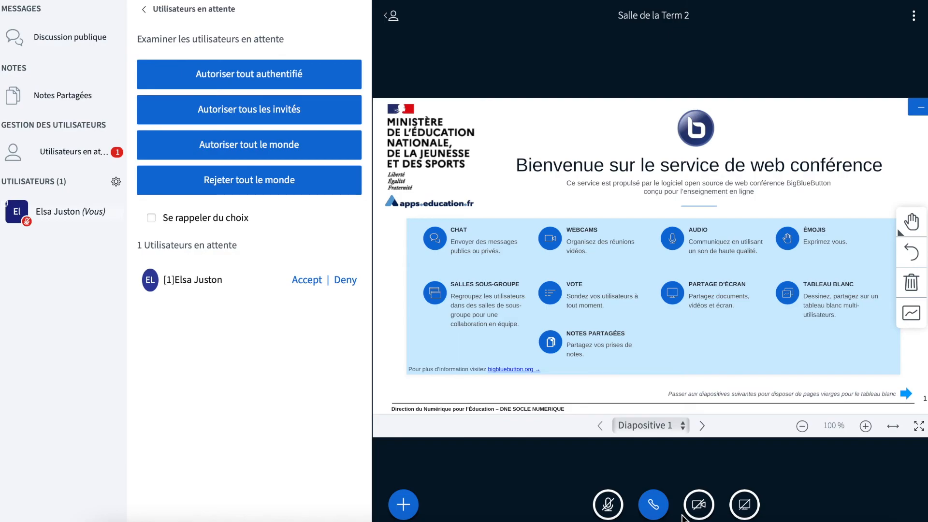
- Show the public discussion and the shared notes of the course room
click(59, 33)
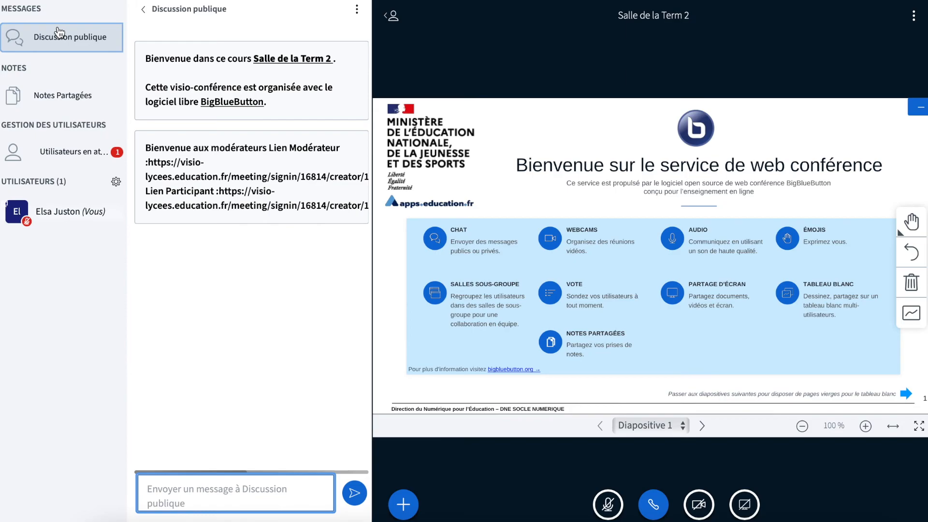
click(44, 100)
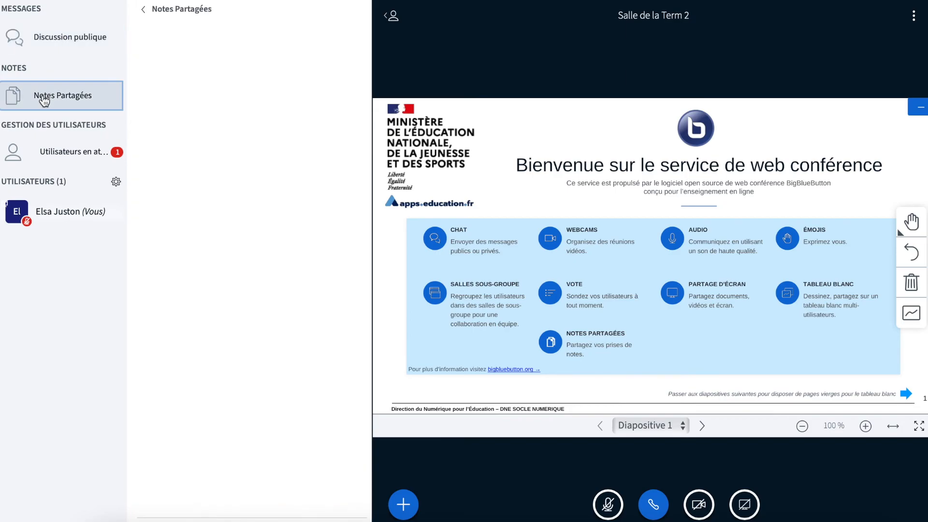